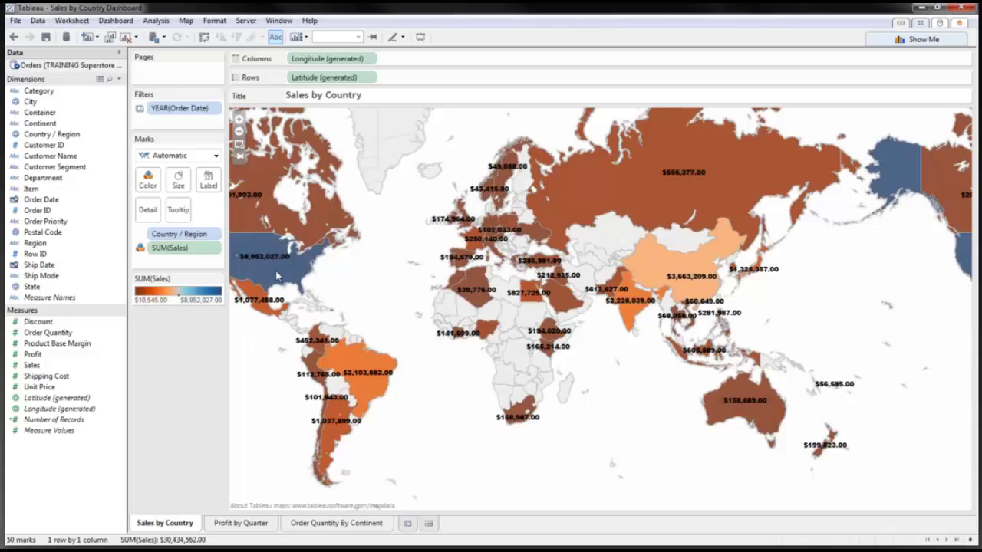
Review the Profit by Quarter chart, then the Order Quantity By Continent bar chart
click(248, 527)
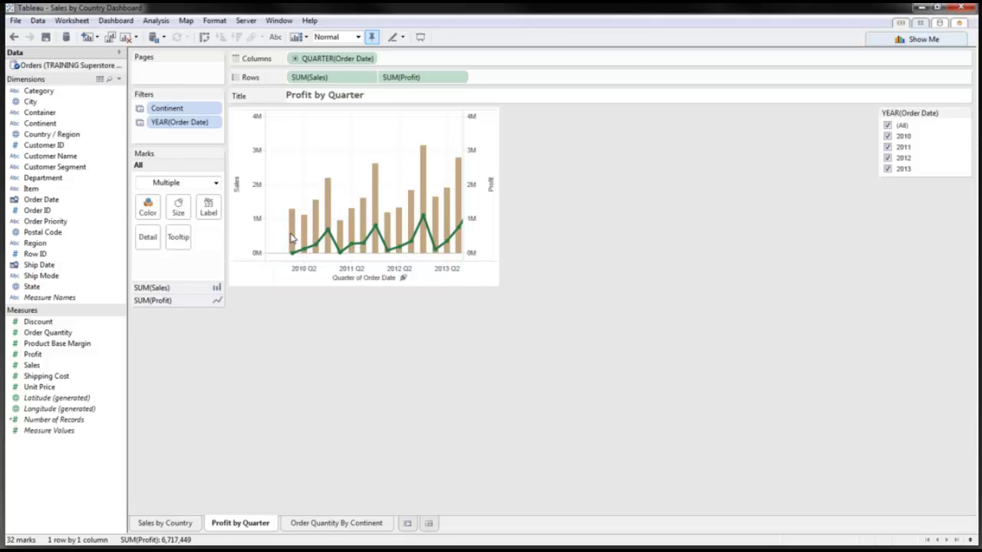
mouse_move(295, 240)
click(336, 524)
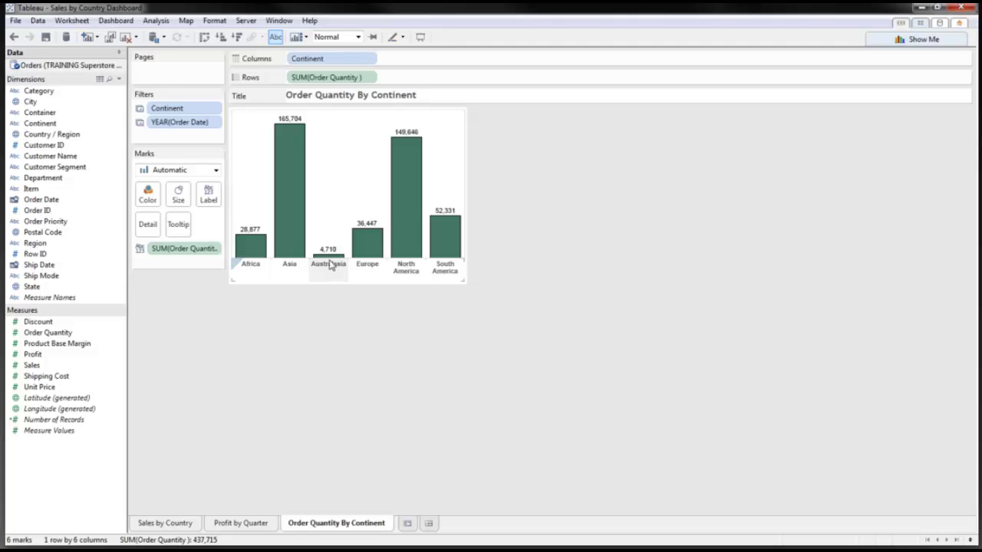
mouse_move(326, 252)
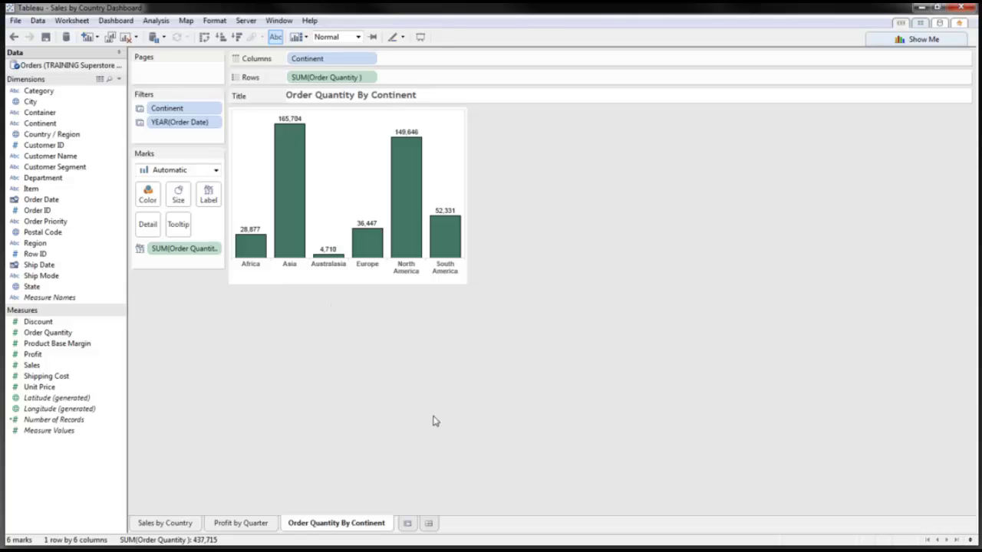
Create a tiled Dashboard 1: Sales by Country map on top, profit and quantity charts side by side below
click(428, 523)
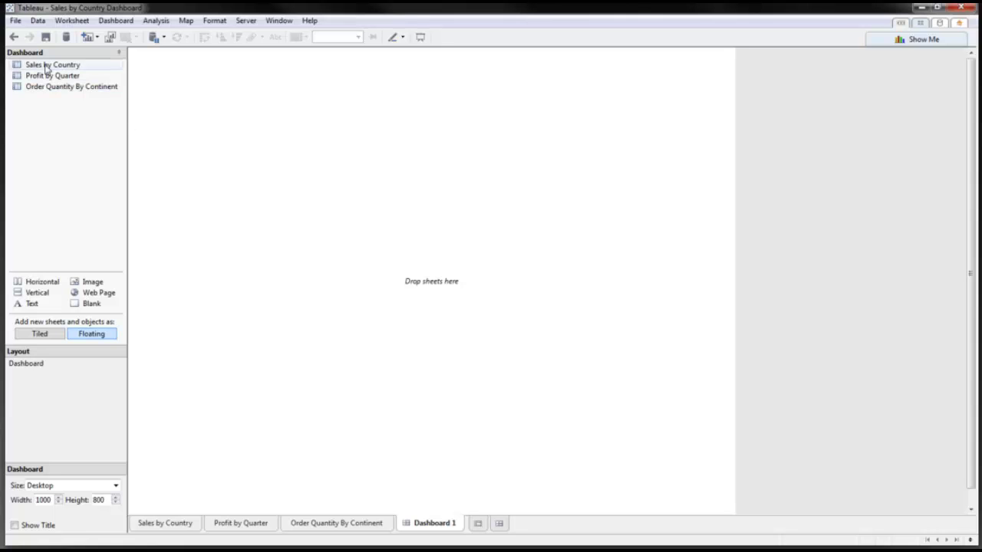
drag(46, 67, 219, 81)
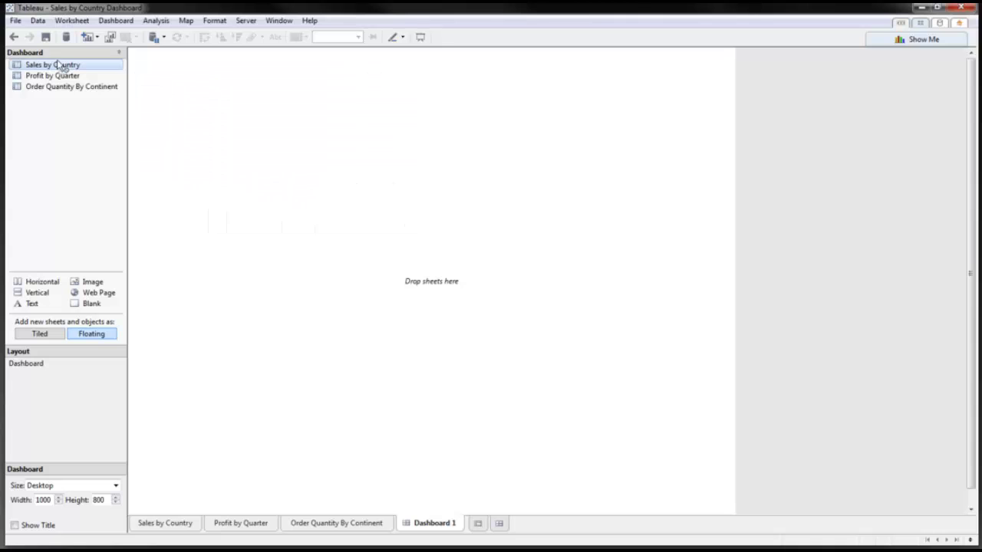
click(57, 334)
drag(58, 68, 223, 75)
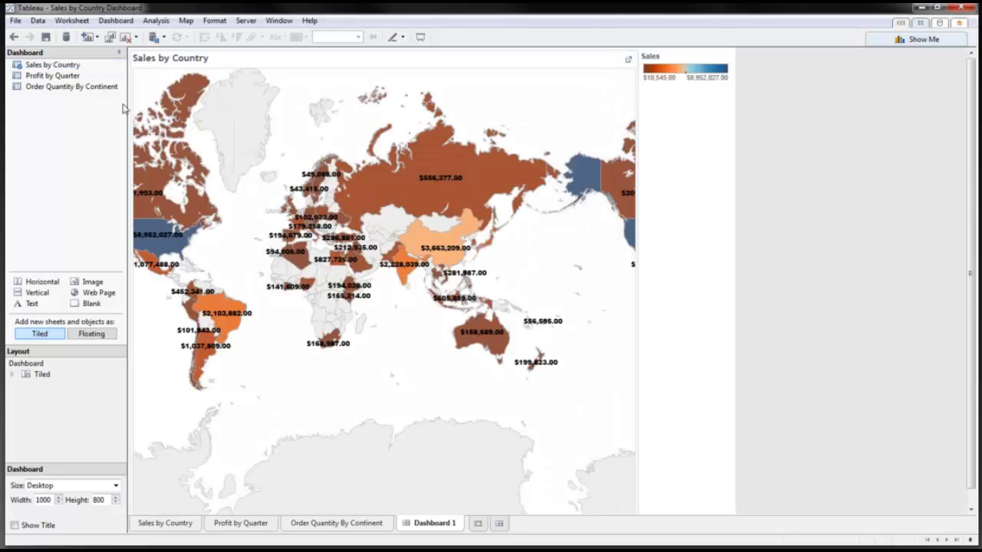
click(84, 75)
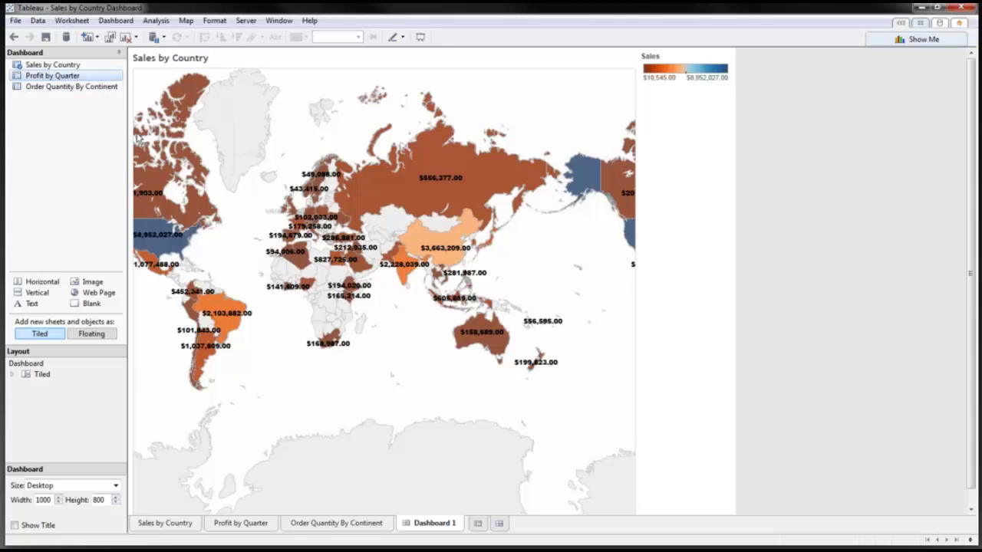
mouse_move(139, 139)
mouse_down()
mouse_move(291, 381)
mouse_move(327, 385)
mouse_up()
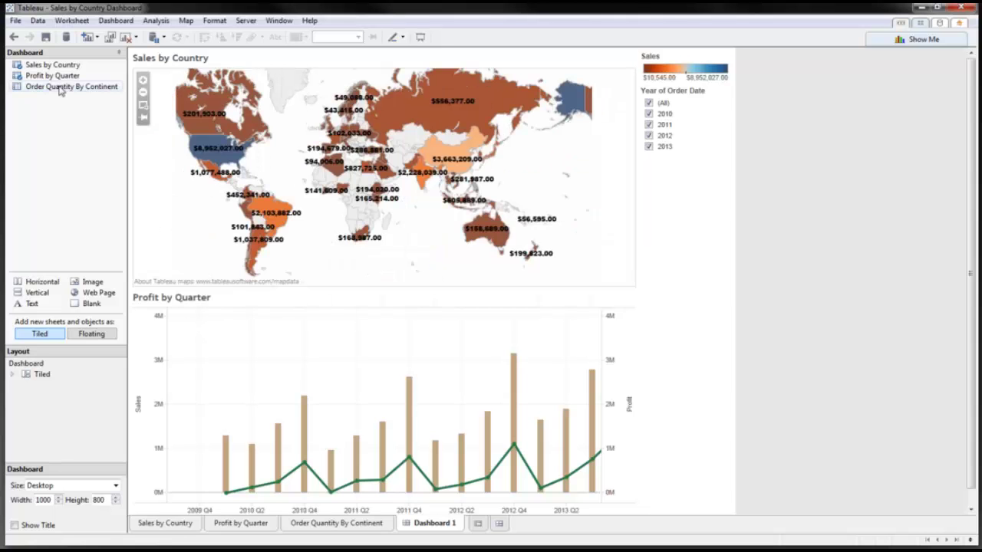
drag(60, 86, 553, 386)
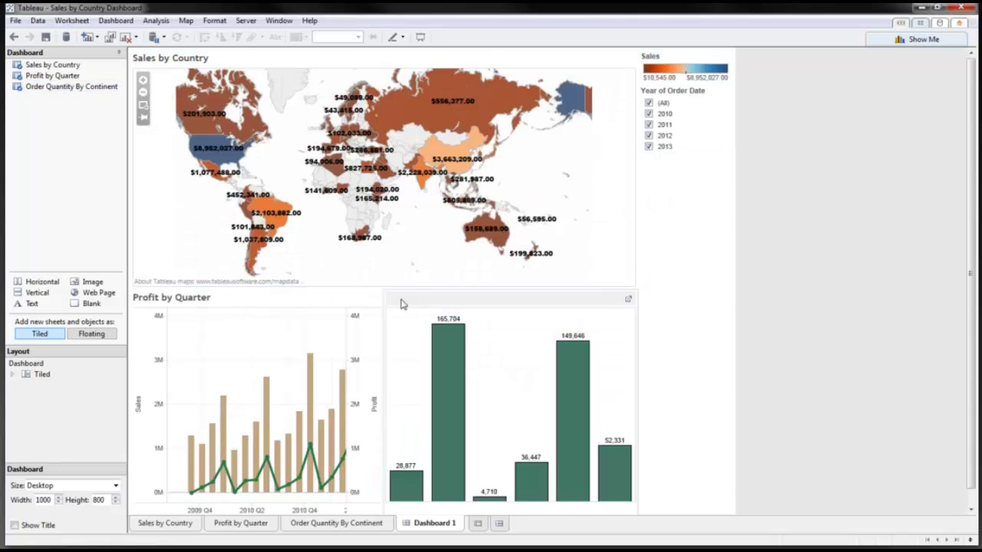
Make the Sales colour legend floating and position it over the map's lower-left corner
click(321, 281)
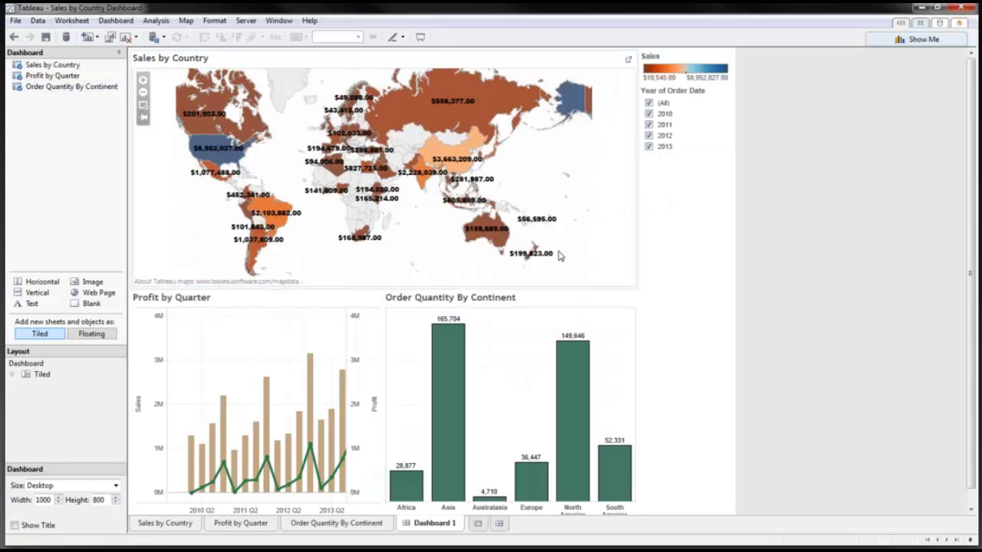
click(385, 333)
click(672, 79)
click(672, 77)
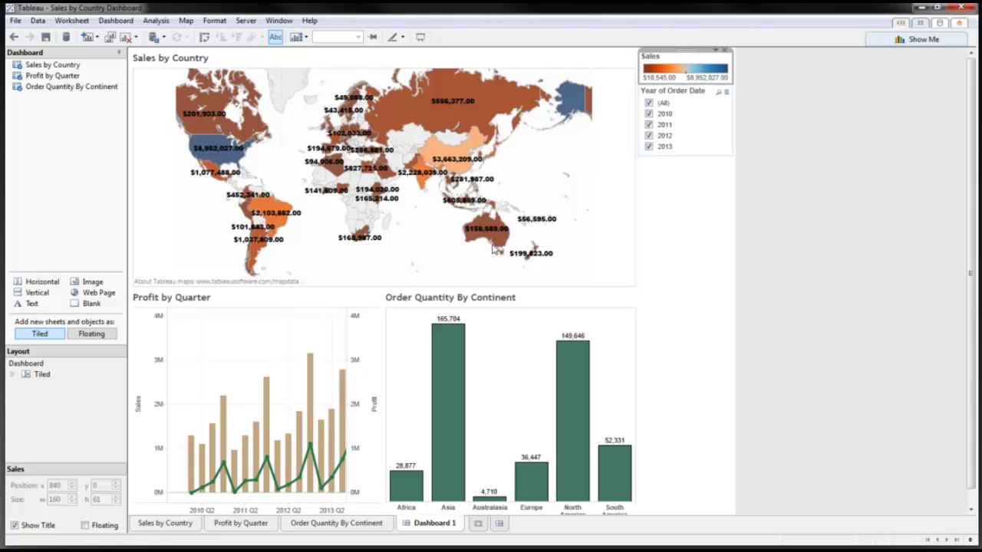
click(97, 338)
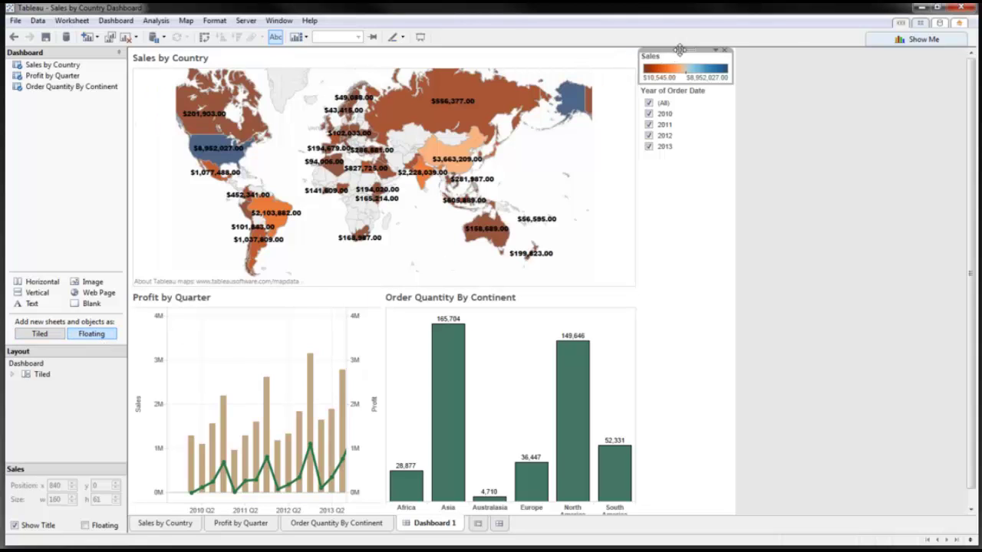
click(716, 50)
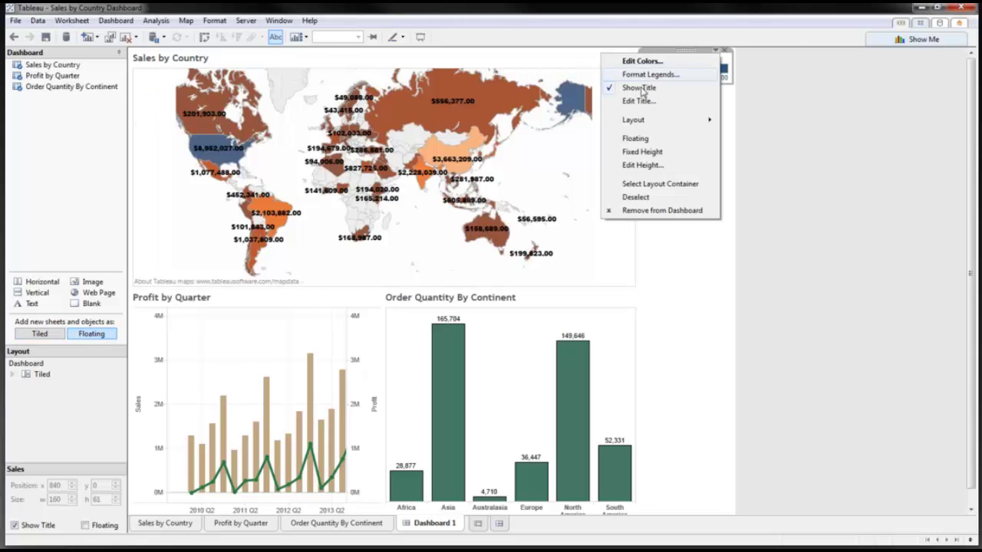
click(635, 139)
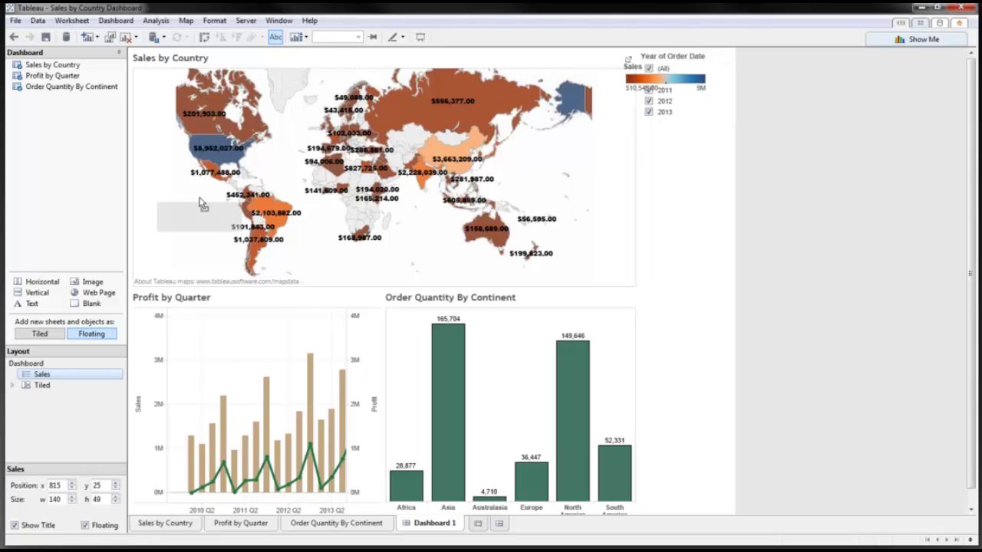
drag(200, 203, 190, 216)
Select the map and the year-filter container, then return to the Sales by Country worksheet
click(178, 240)
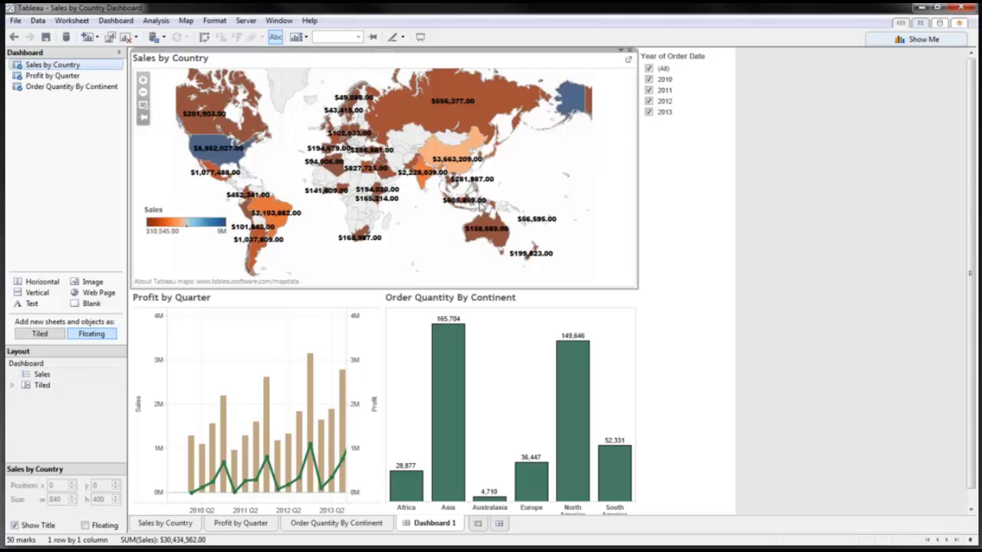
click(654, 180)
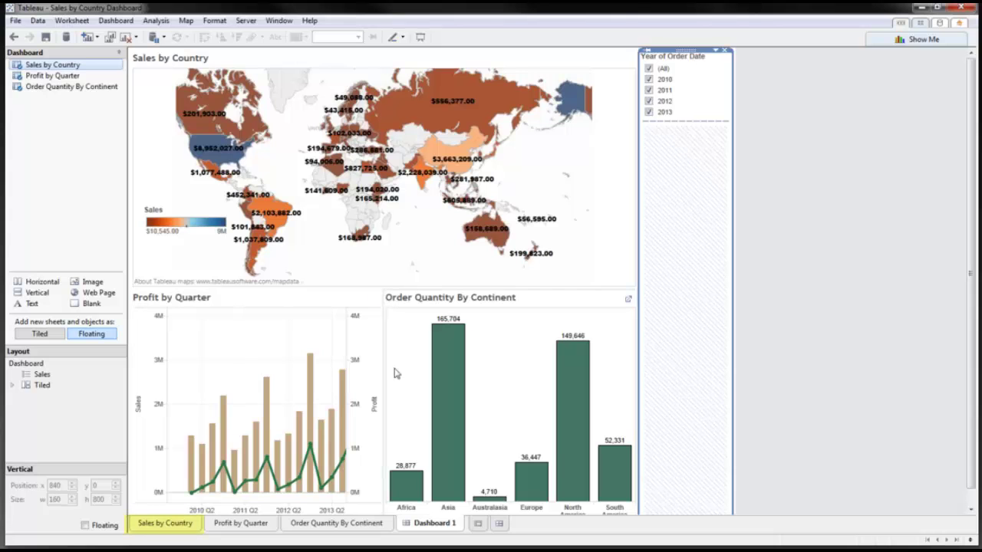
click(163, 526)
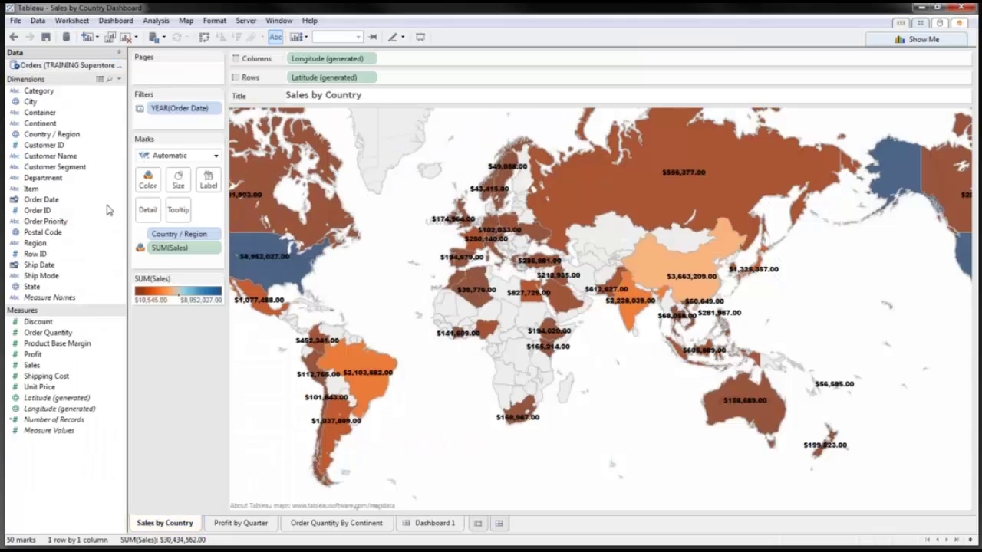
Add a Continent filter to the Sales by Country map with all six continents selected
click(40, 123)
drag(147, 131, 170, 127)
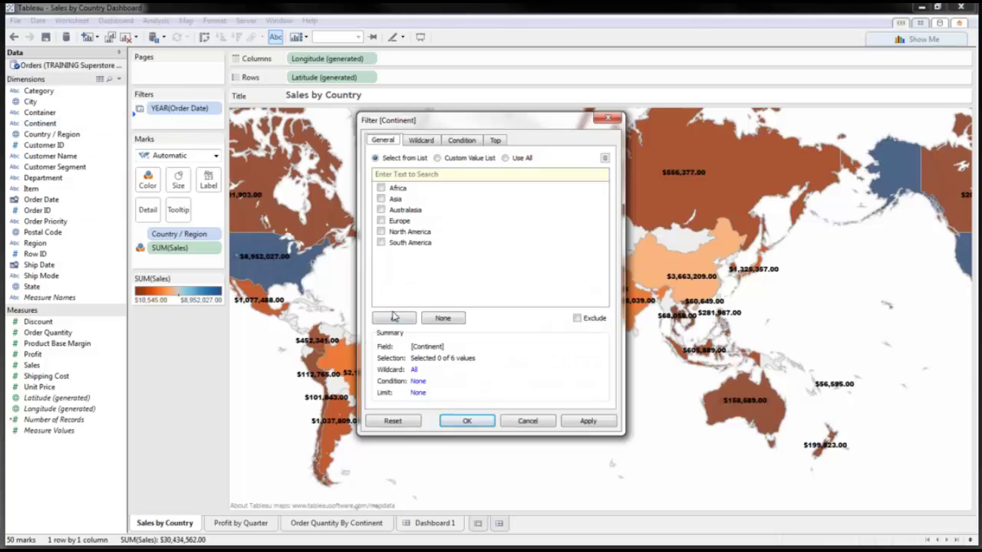
click(393, 318)
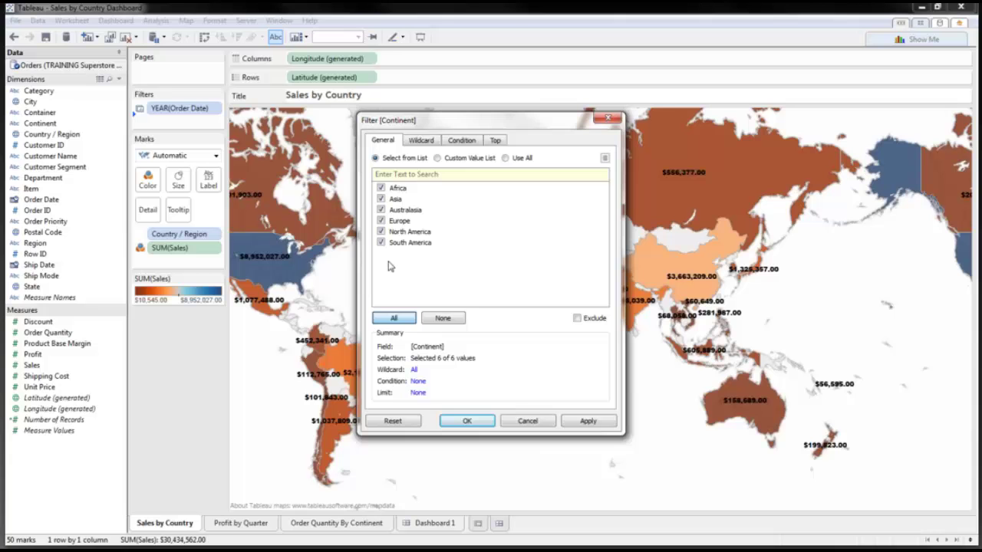
click(466, 421)
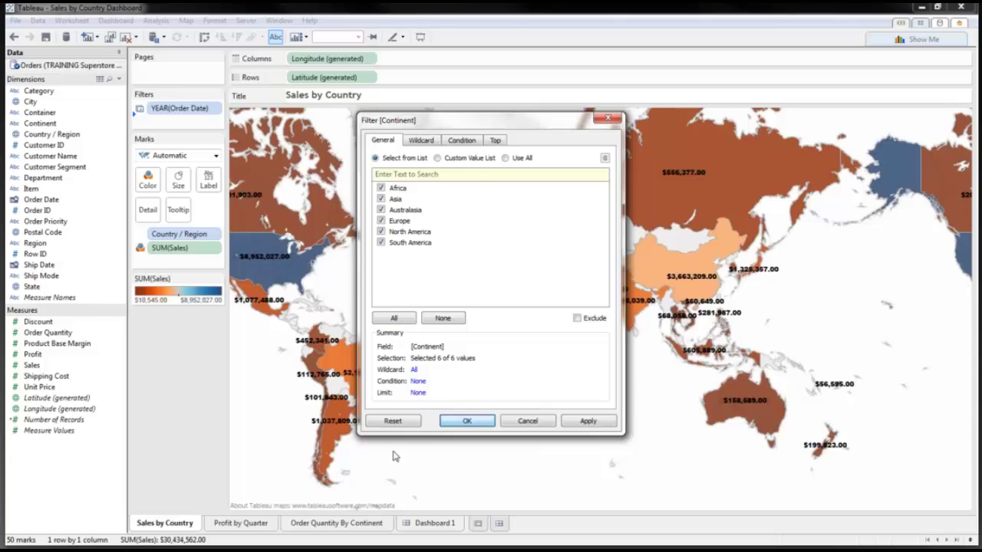
On Dashboard 1, add the map's Continent quick filter beneath the Year of Order Date filter
click(433, 528)
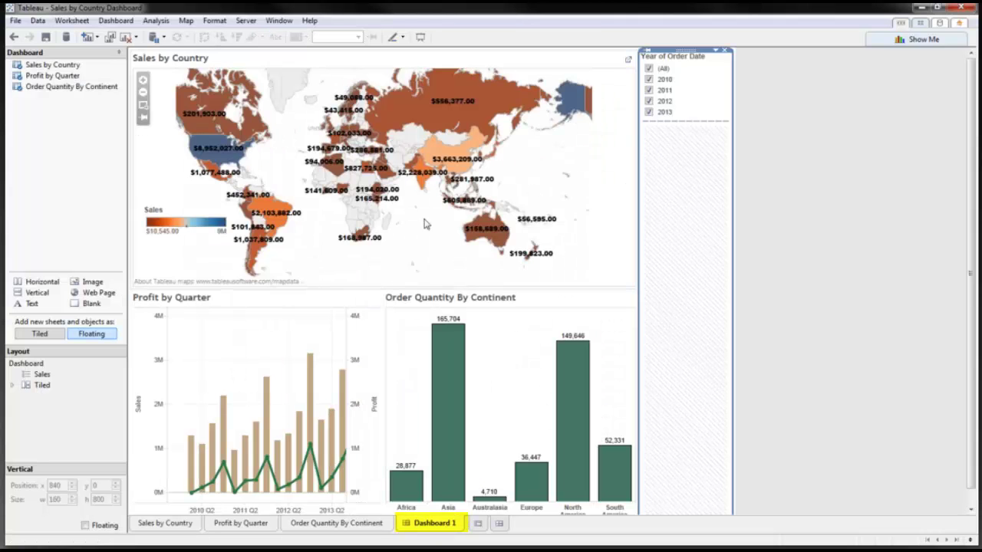
click(603, 80)
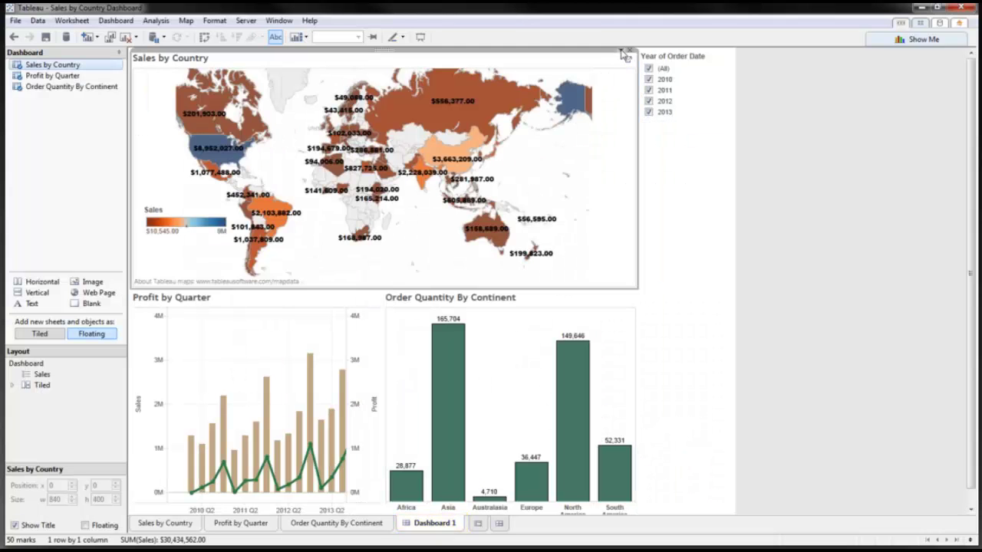
click(622, 53)
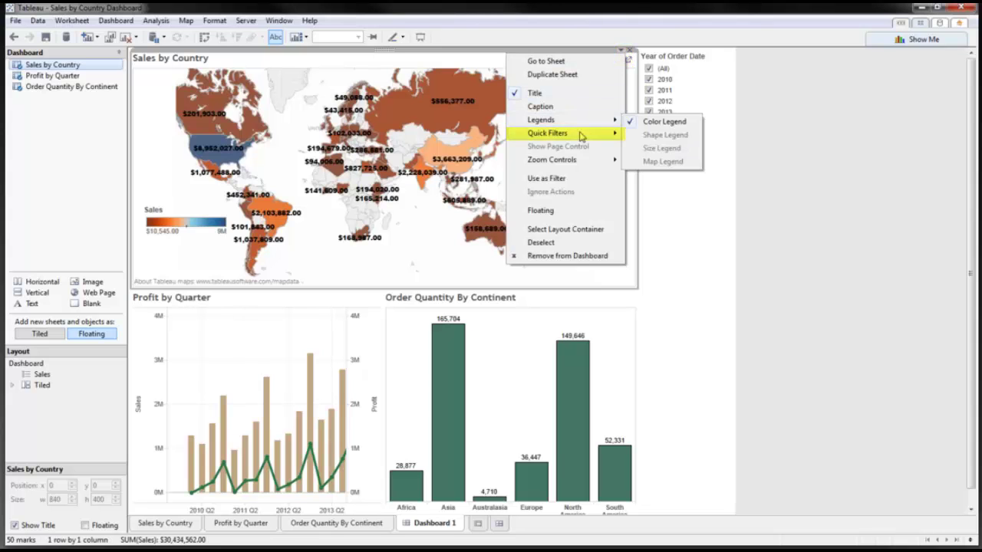
mouse_move(584, 135)
click(658, 154)
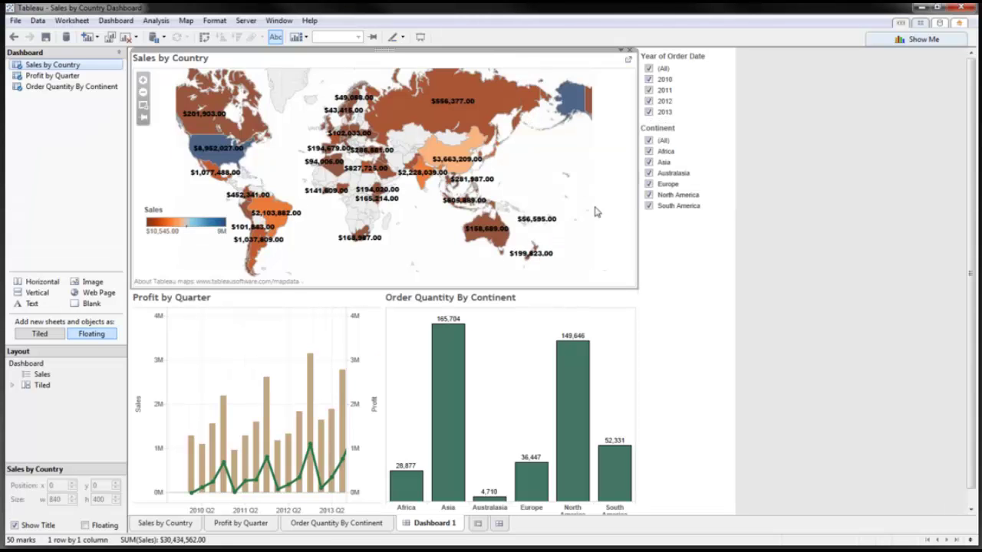
click(694, 232)
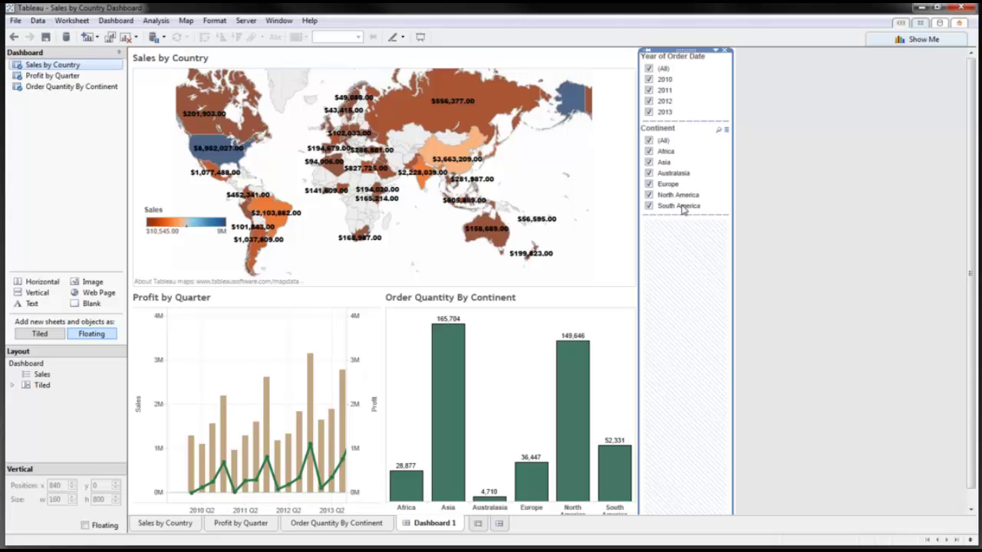
Exclude Africa and apply the Continent filter to Order Quantity By Continent and the other dashboard sheets
click(649, 152)
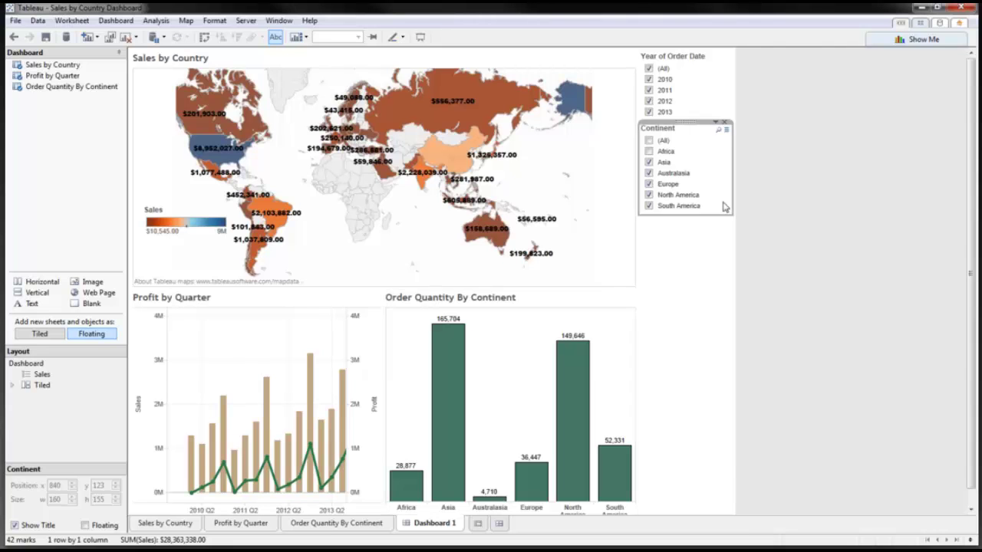
click(715, 124)
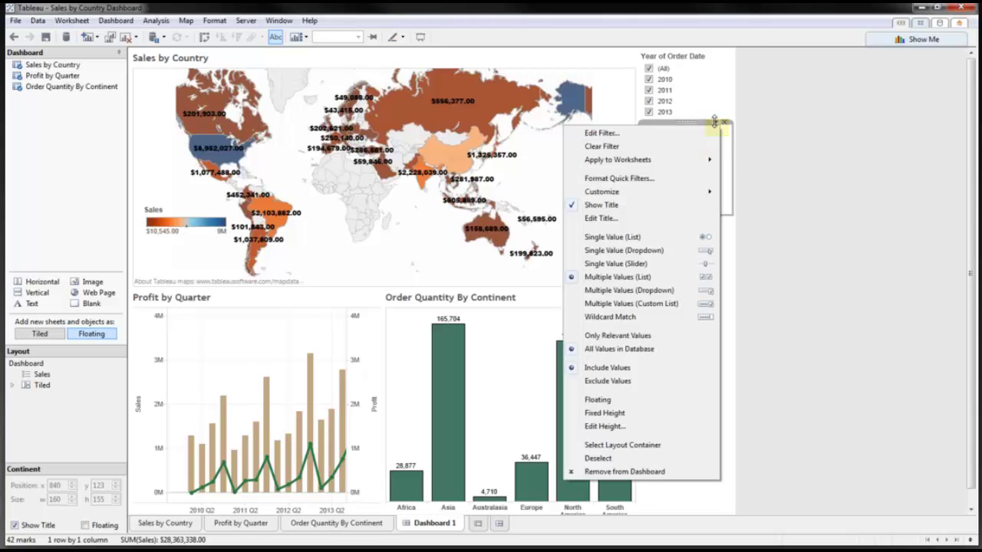
mouse_move(661, 159)
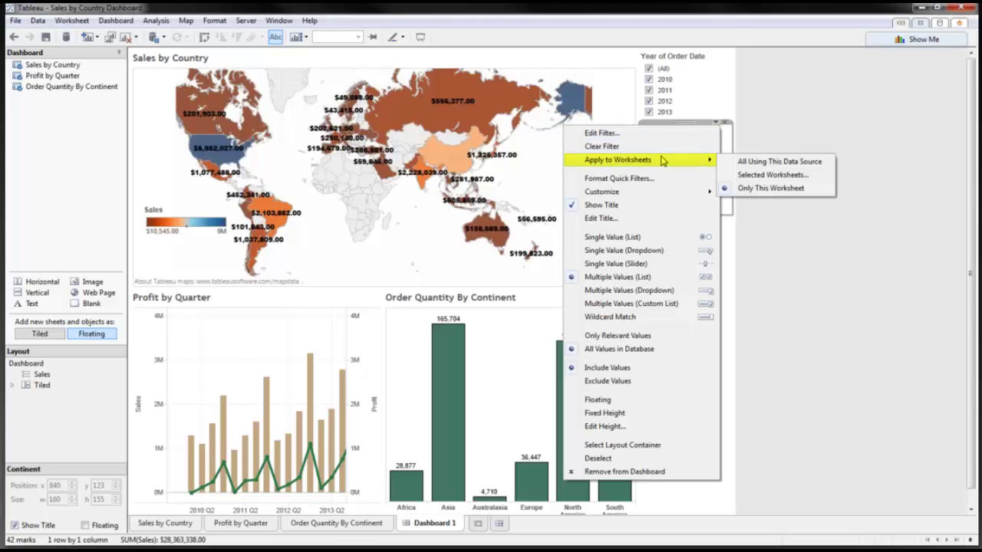
click(757, 181)
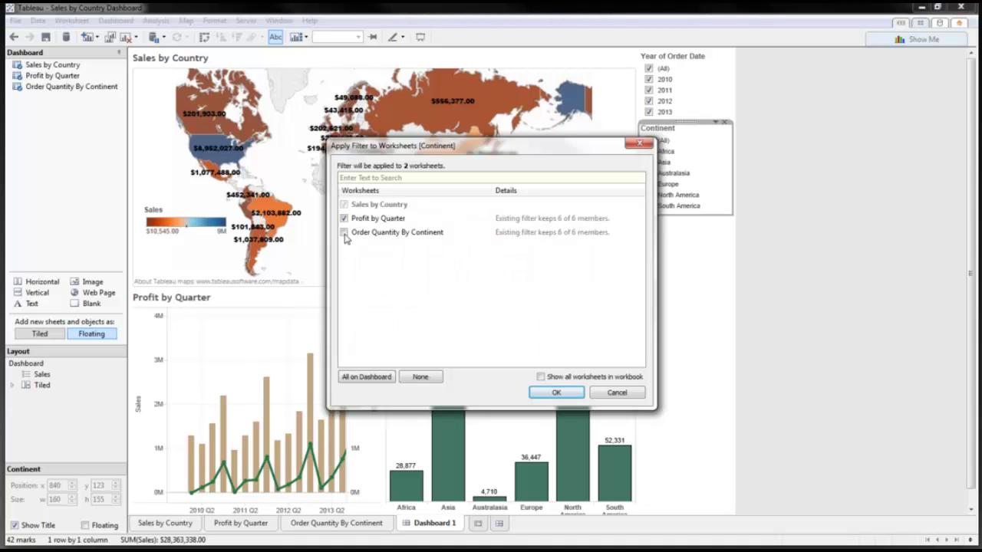
click(344, 233)
click(556, 392)
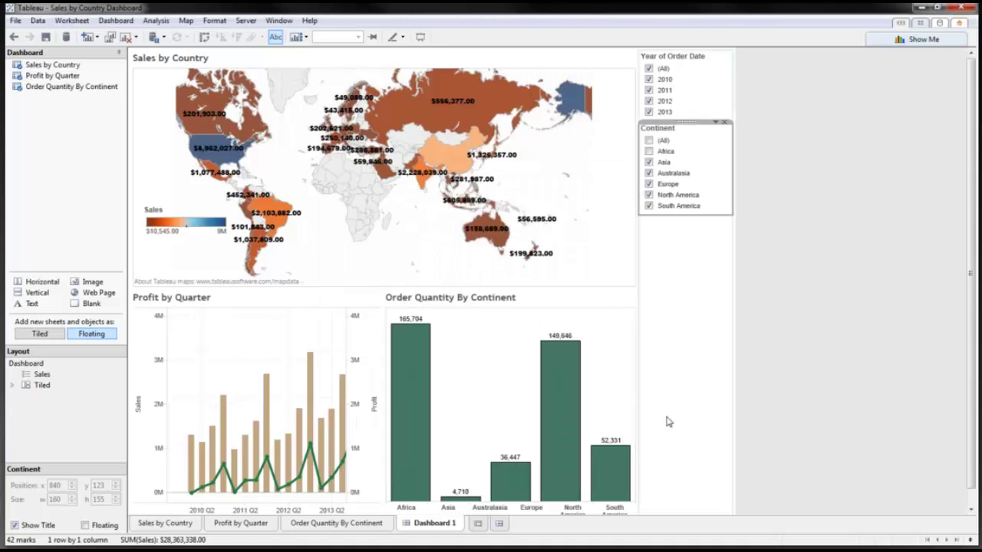
Test the filters by re-adding Africa, excluding Asia and 2012, then re-include all years
click(650, 142)
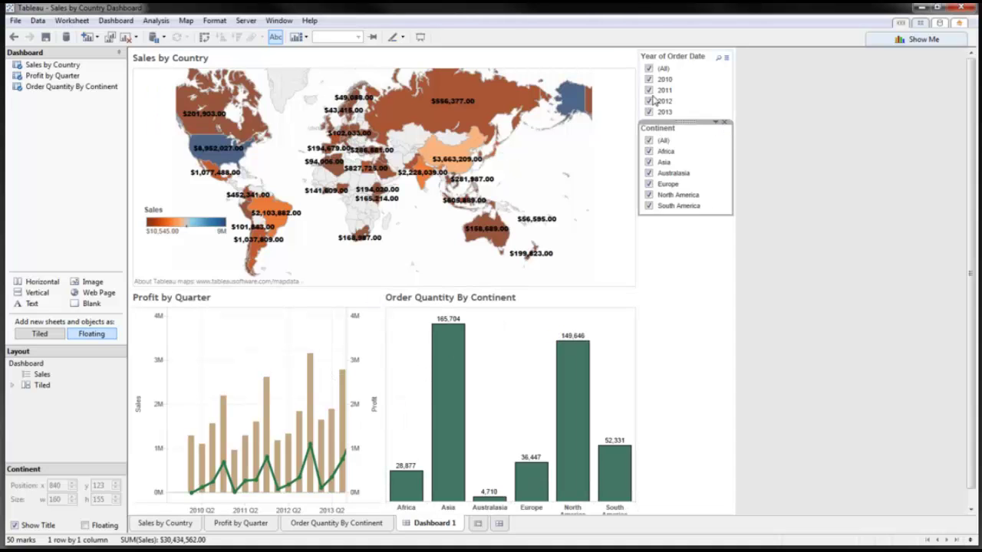
click(649, 162)
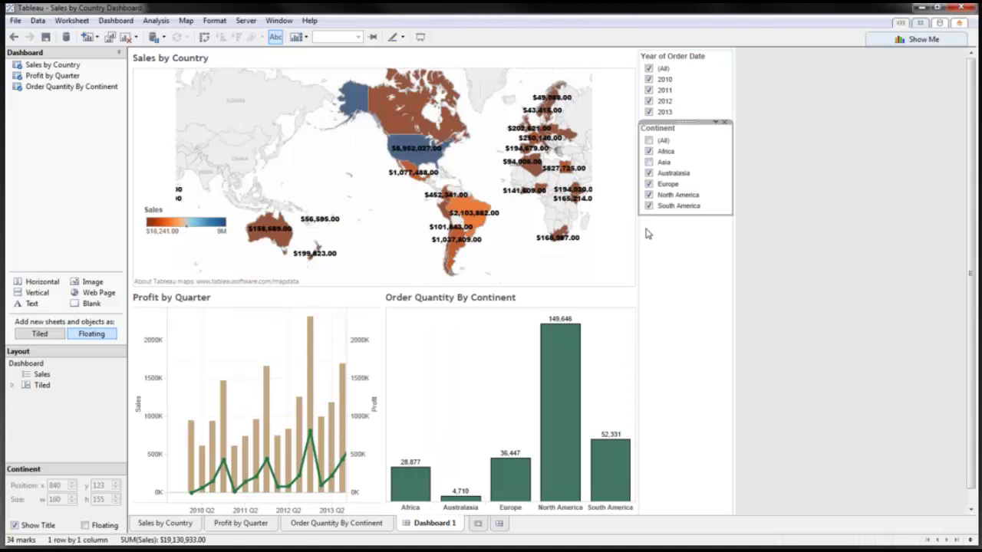
click(649, 102)
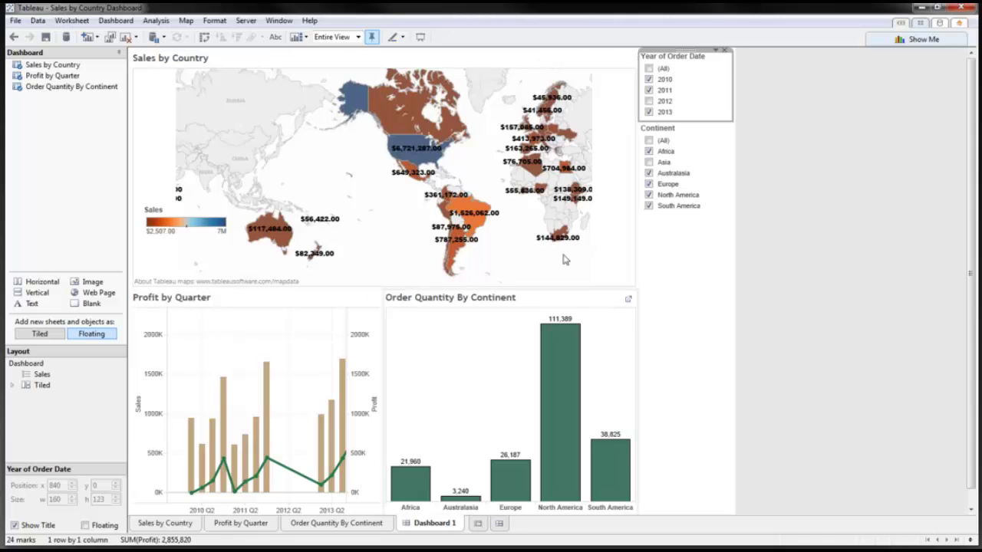
click(649, 69)
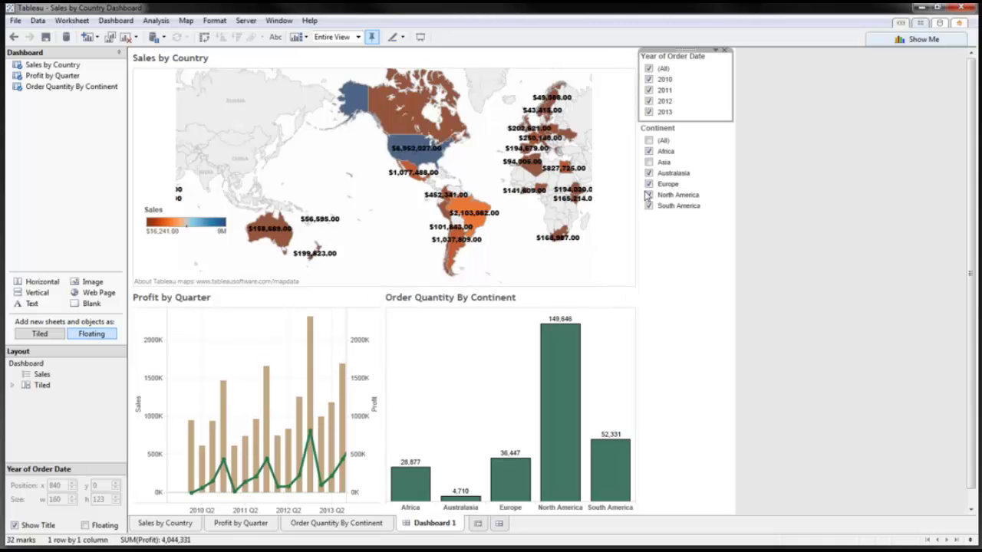
click(649, 140)
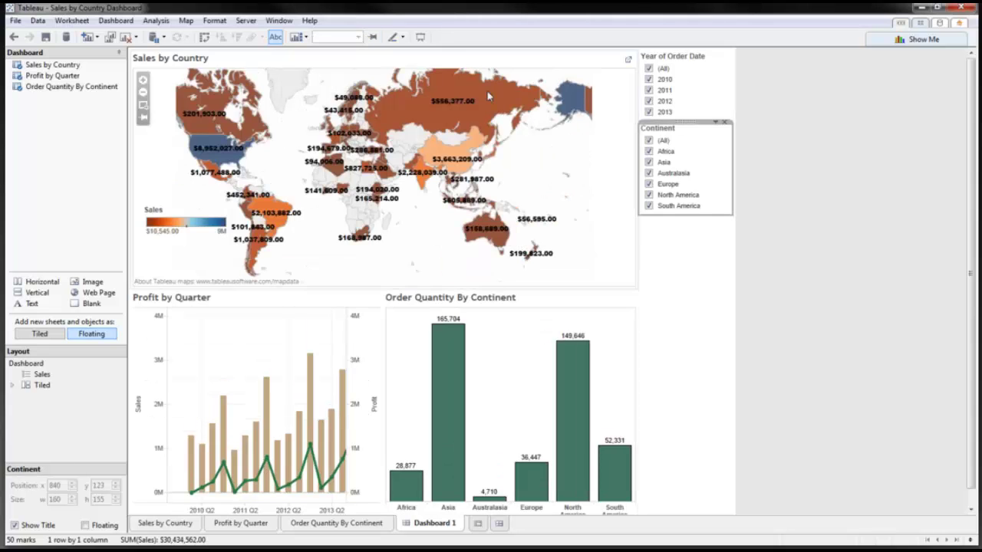
click(420, 38)
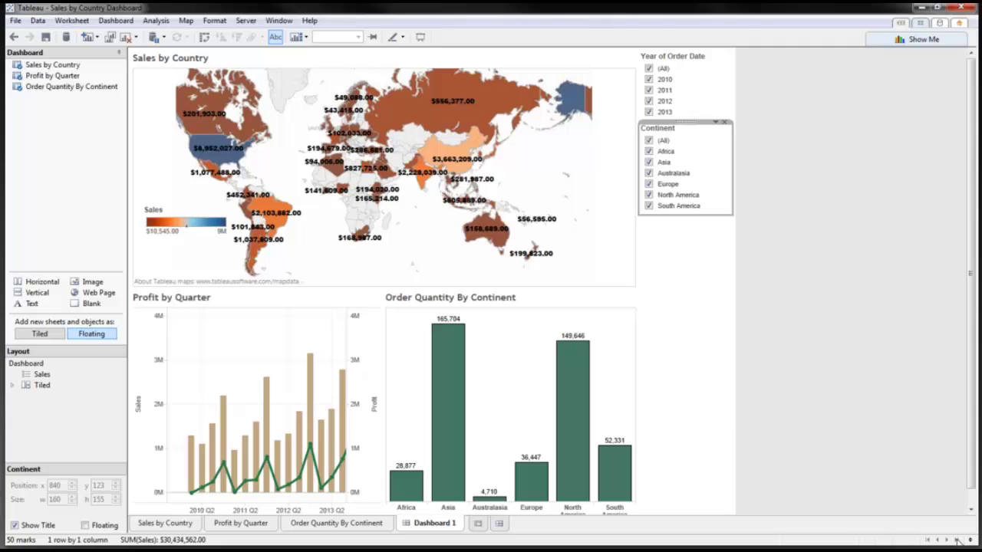
click(964, 538)
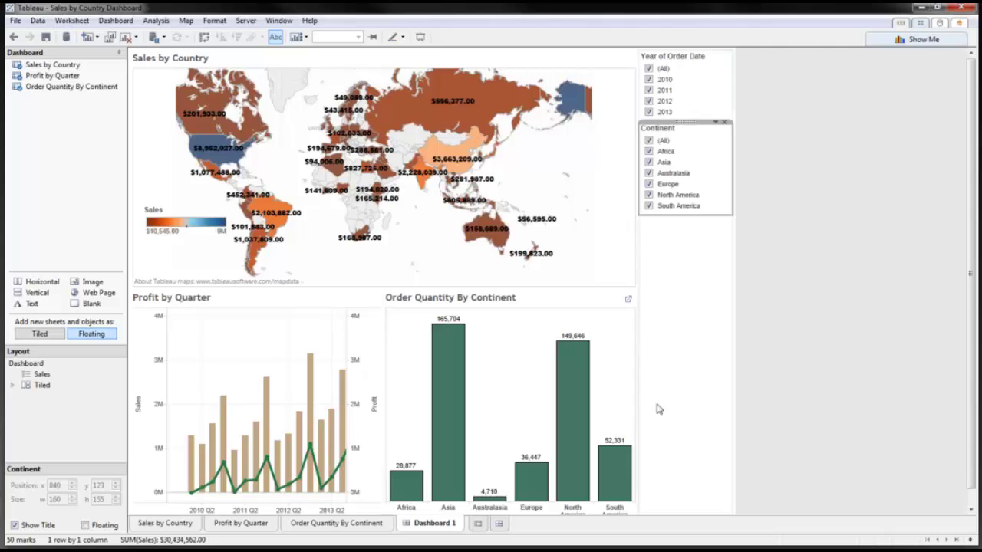
Hide the titles of the Profit by Quarter and Order Quantity By Continent charts
click(698, 344)
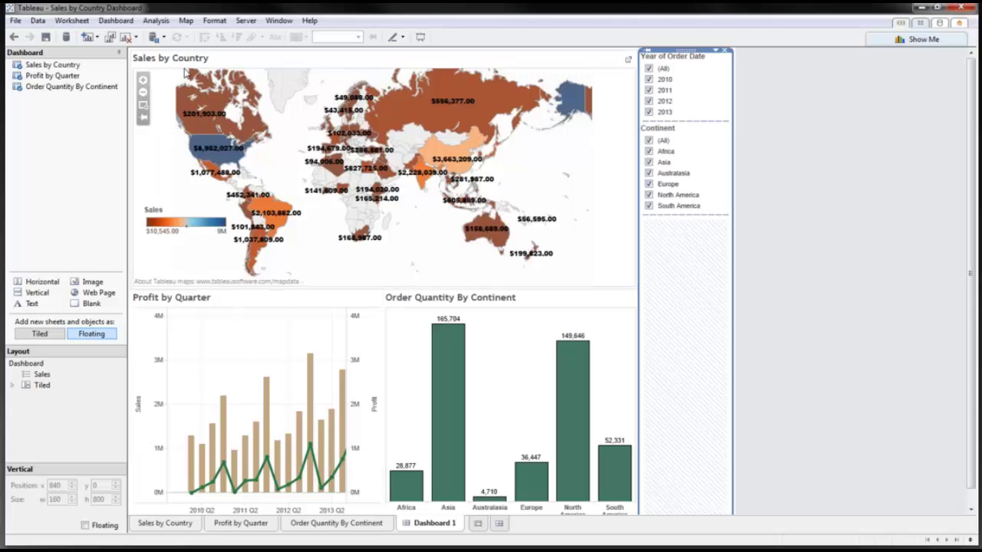
click(166, 362)
click(148, 363)
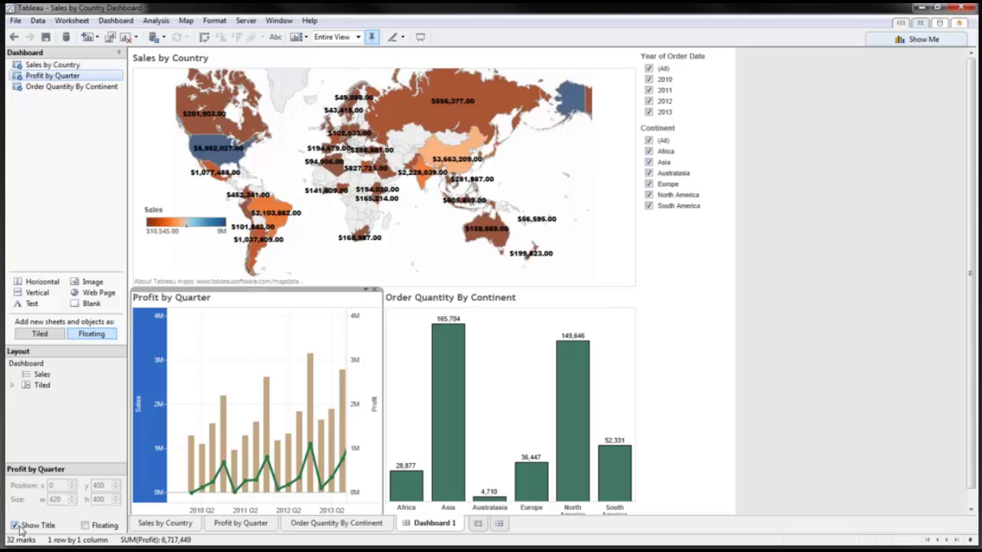
click(56, 527)
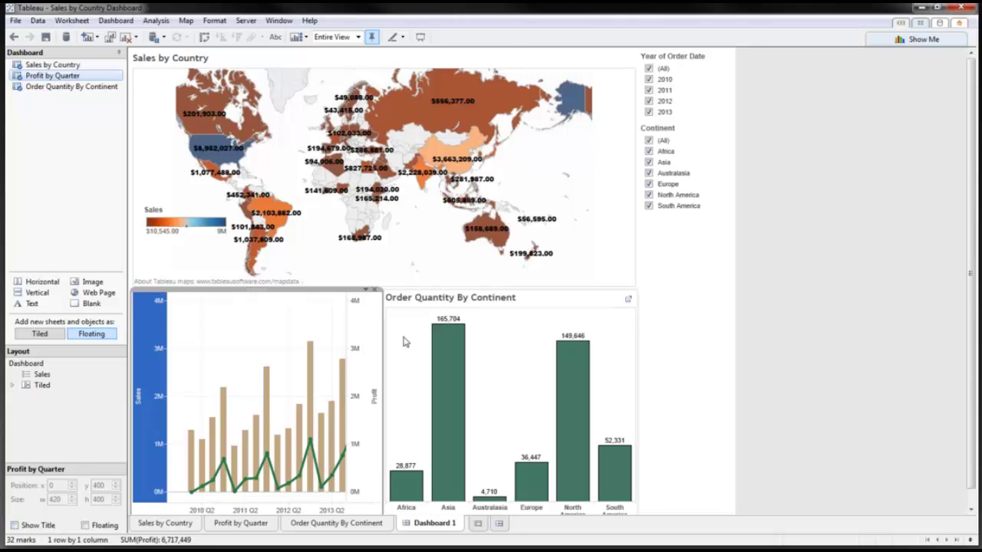
click(395, 387)
click(17, 526)
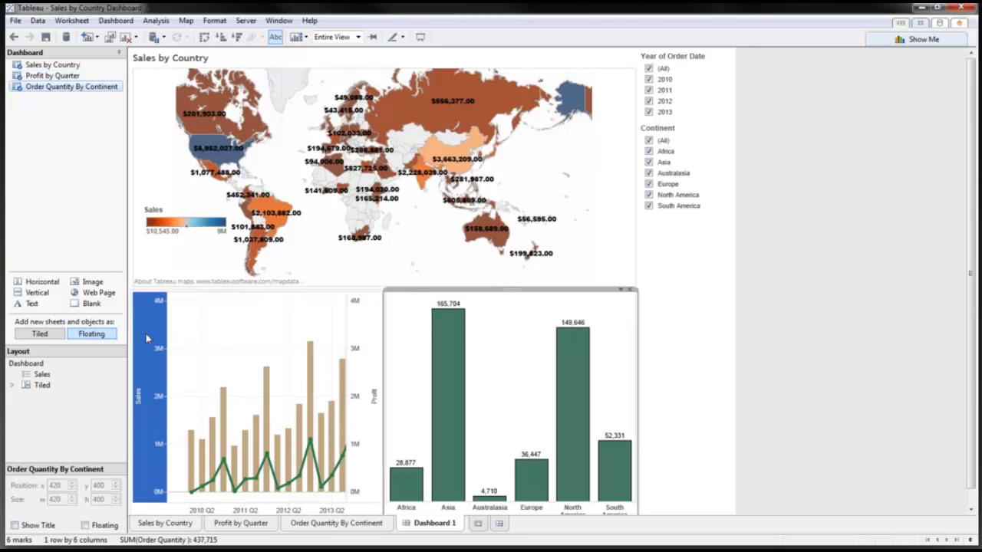
click(173, 90)
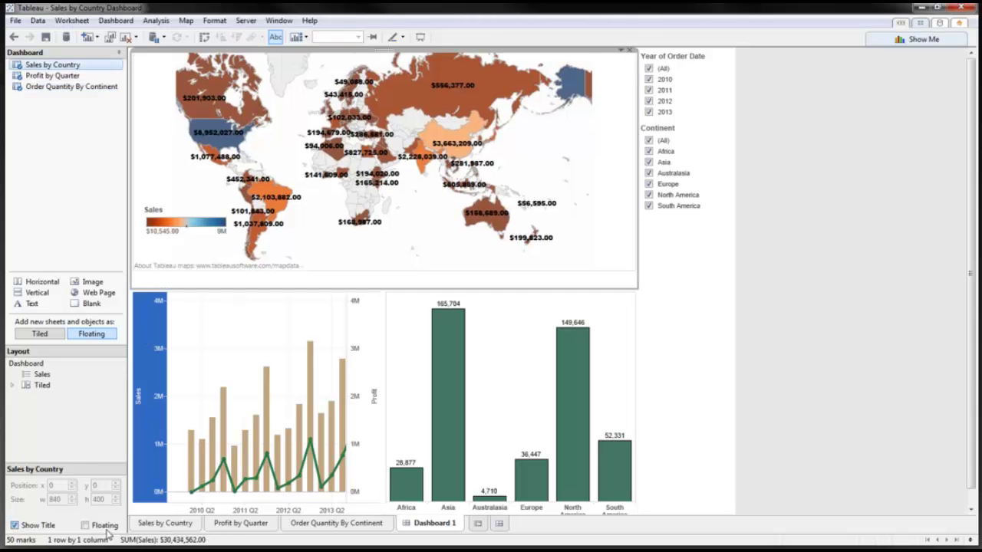
Rename the dashboard 'Sales by Country for 10-13' and show that name as its title
right_click(422, 523)
click(464, 387)
text(Sales by Country f)
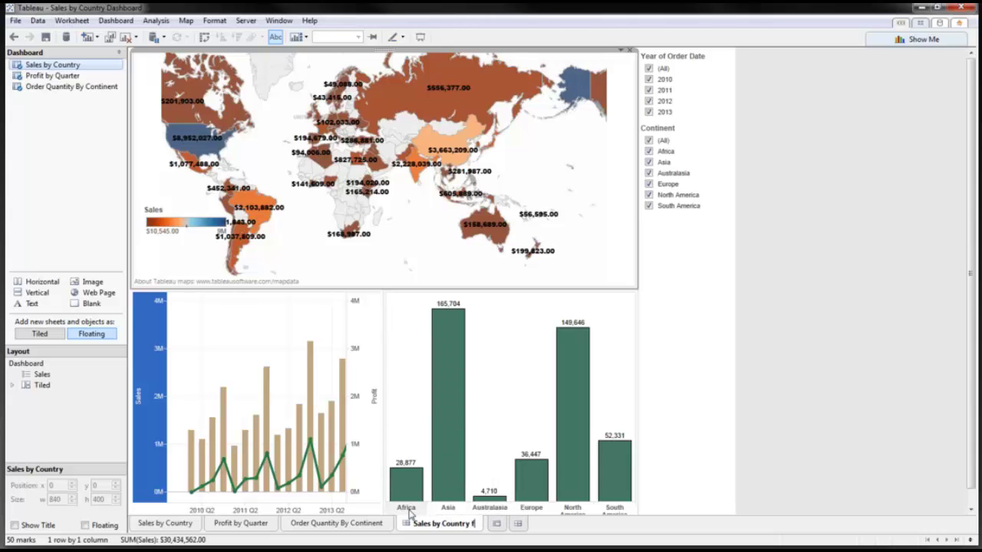
text(or 10-13)
key(Return)
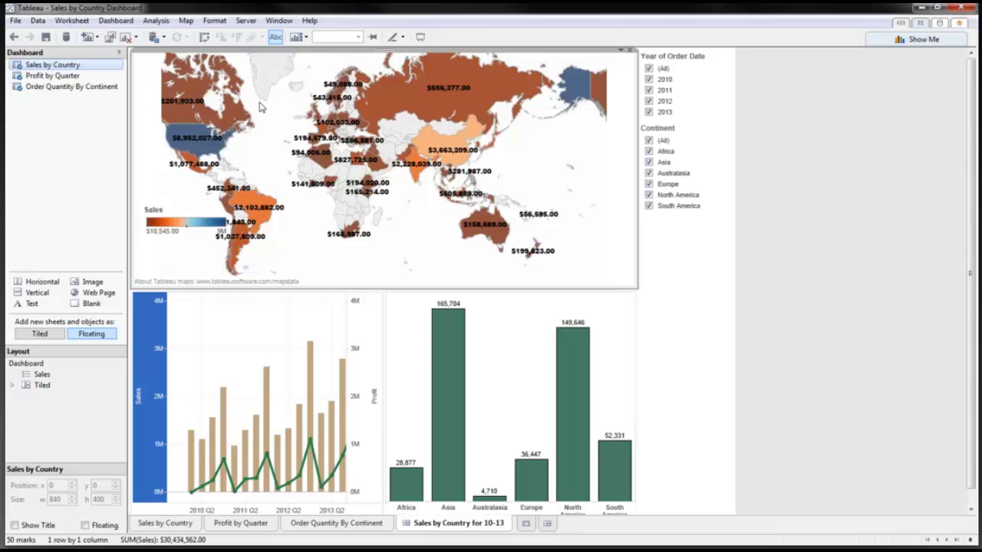
click(119, 20)
click(135, 69)
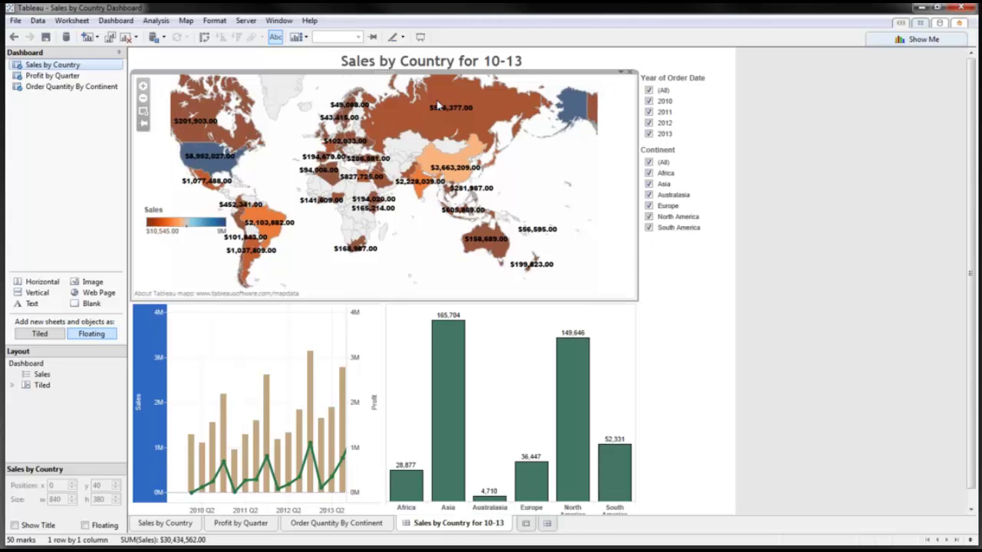
Enlarge the header area and place the WCI-Logo.png image beside the dashboard title
click(427, 80)
drag(429, 84, 425, 119)
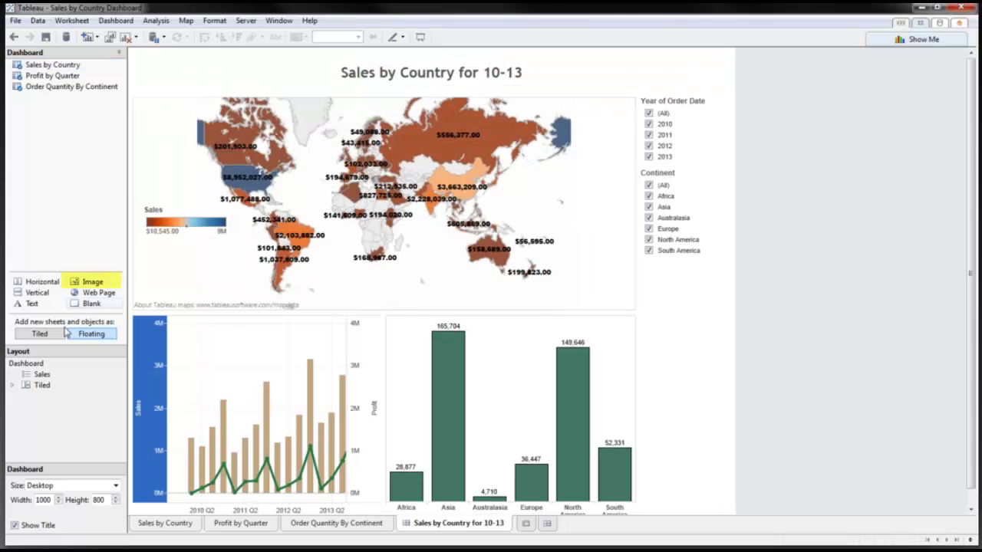
double_click(82, 286)
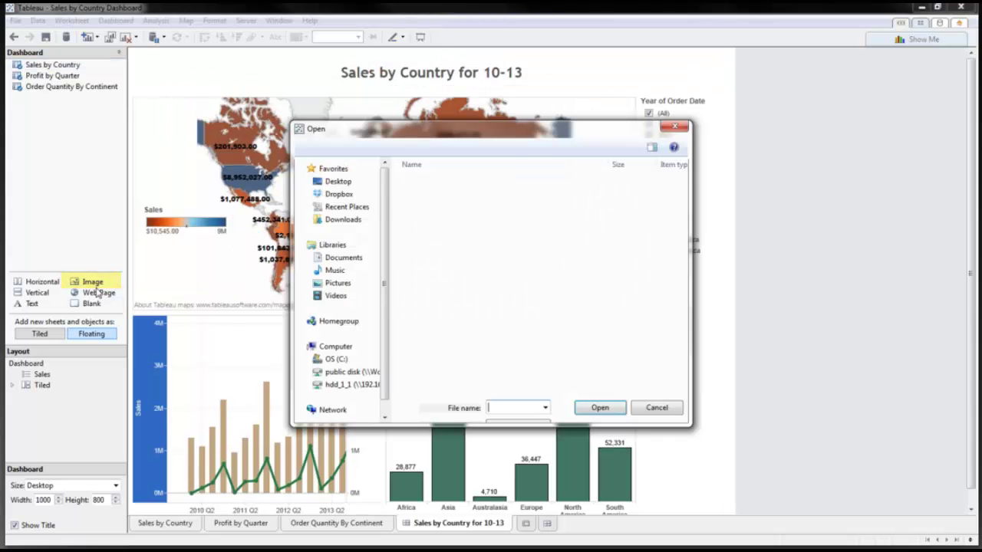
click(437, 203)
click(597, 390)
click(237, 73)
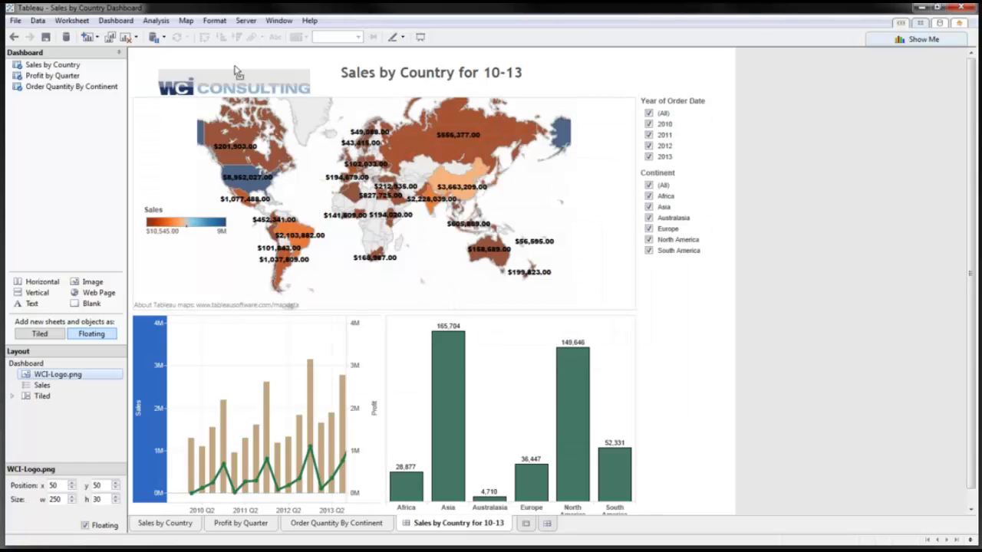
drag(236, 72, 241, 68)
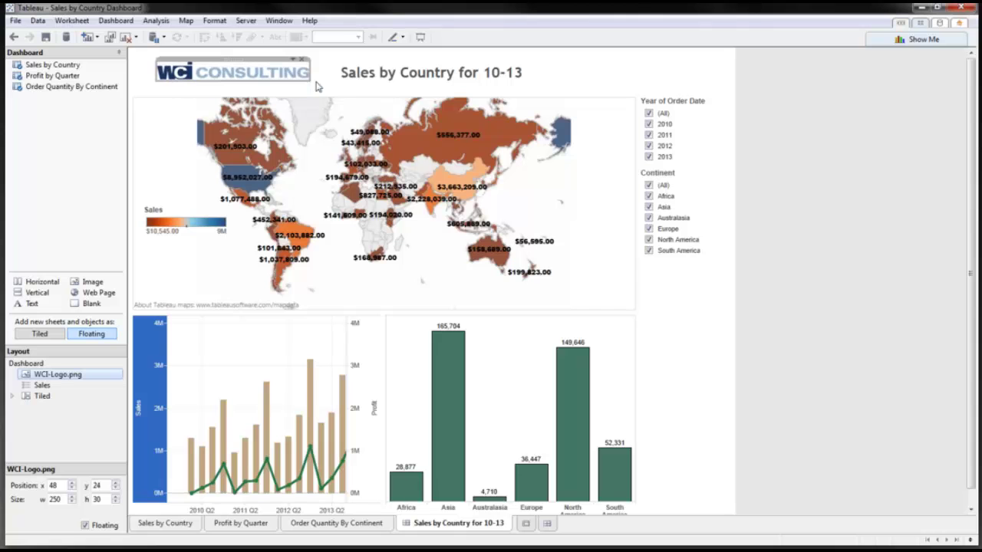
click(357, 94)
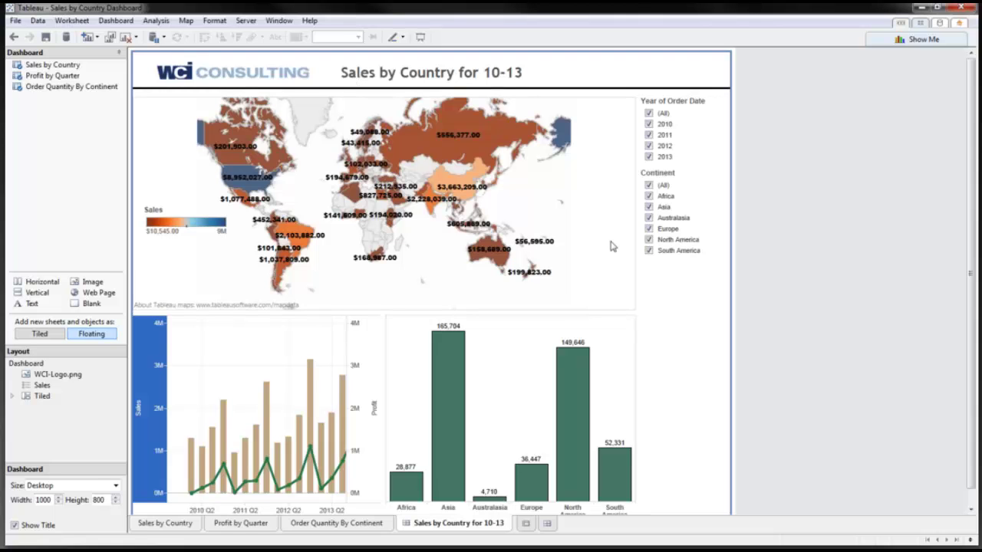
click(240, 62)
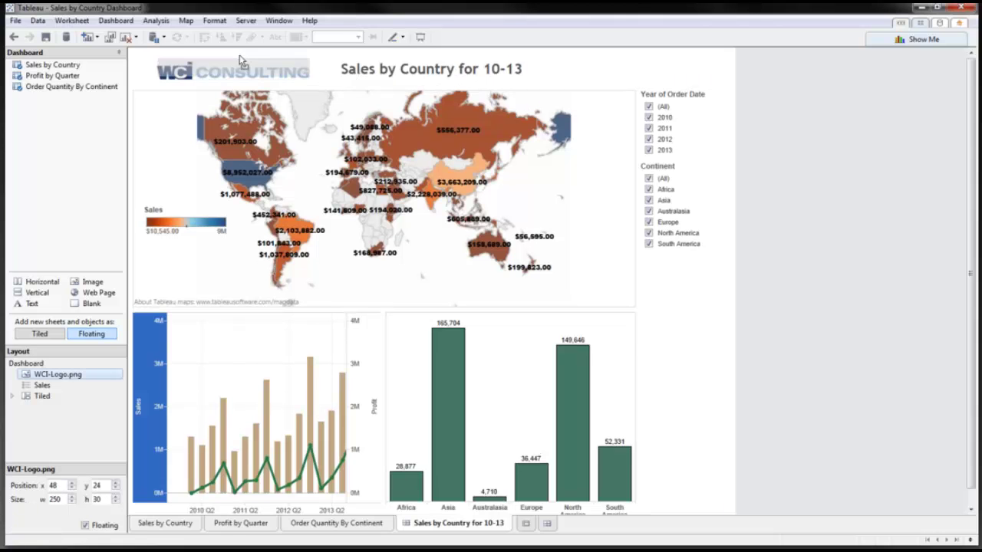
click(674, 343)
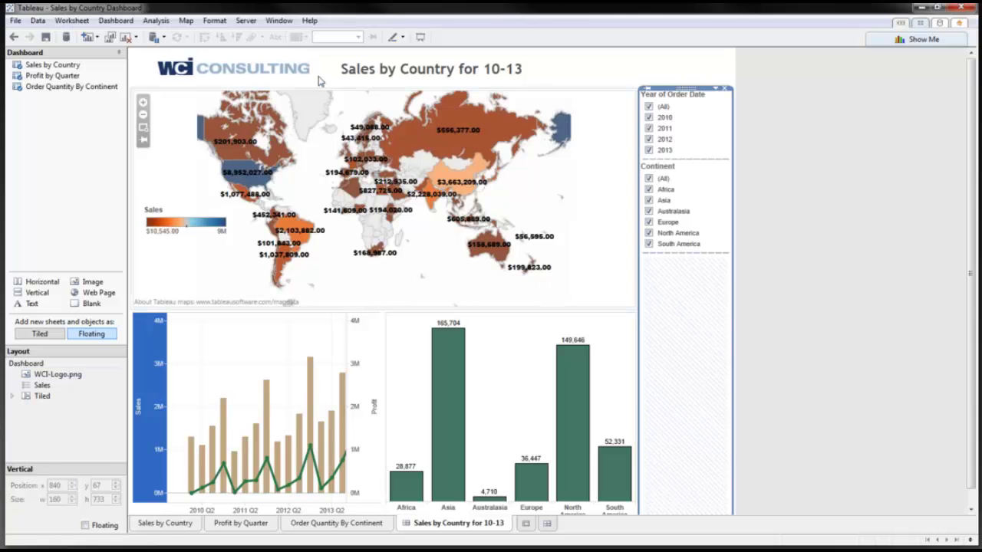
click(420, 37)
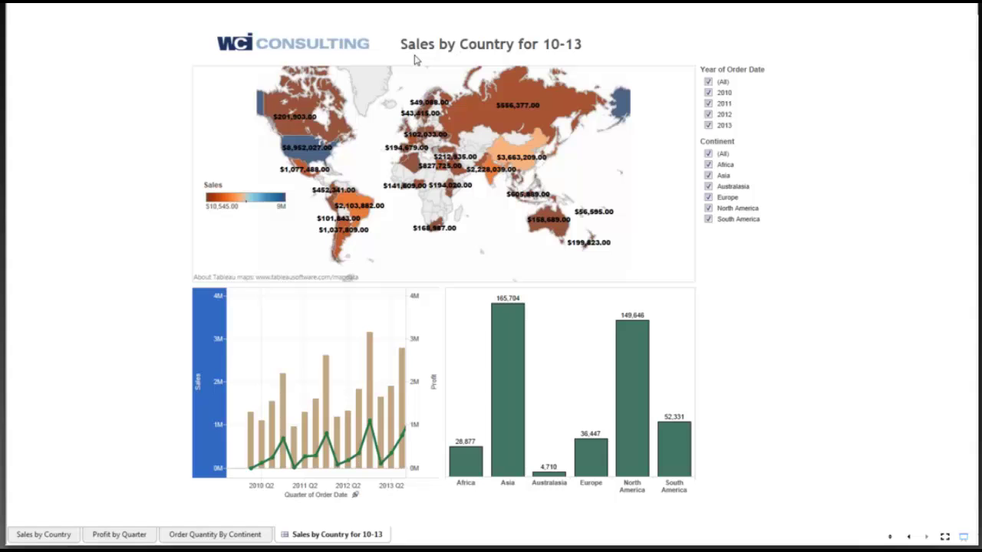
click(963, 538)
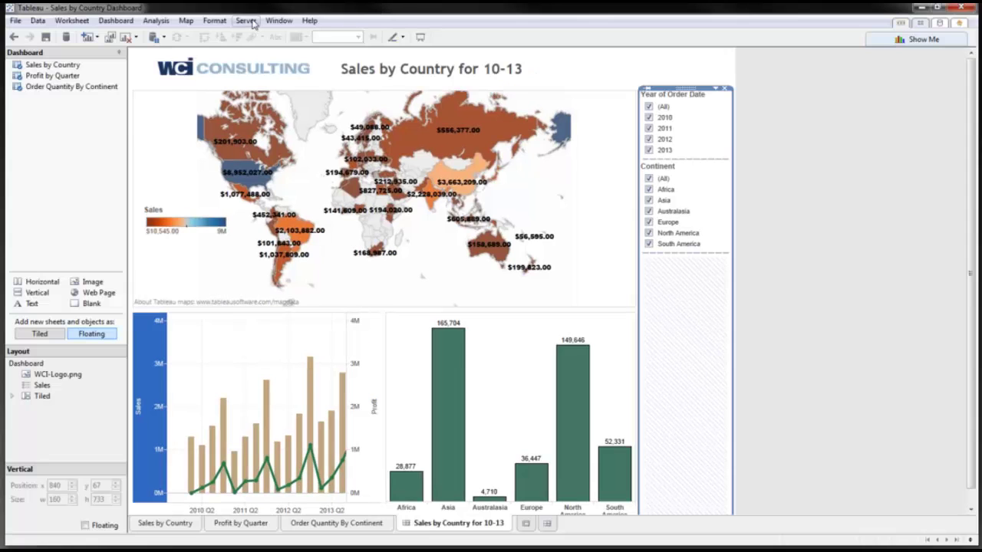
Start Publish Workbook from the Server menu and focus the sign-in dialog's Password field
click(253, 23)
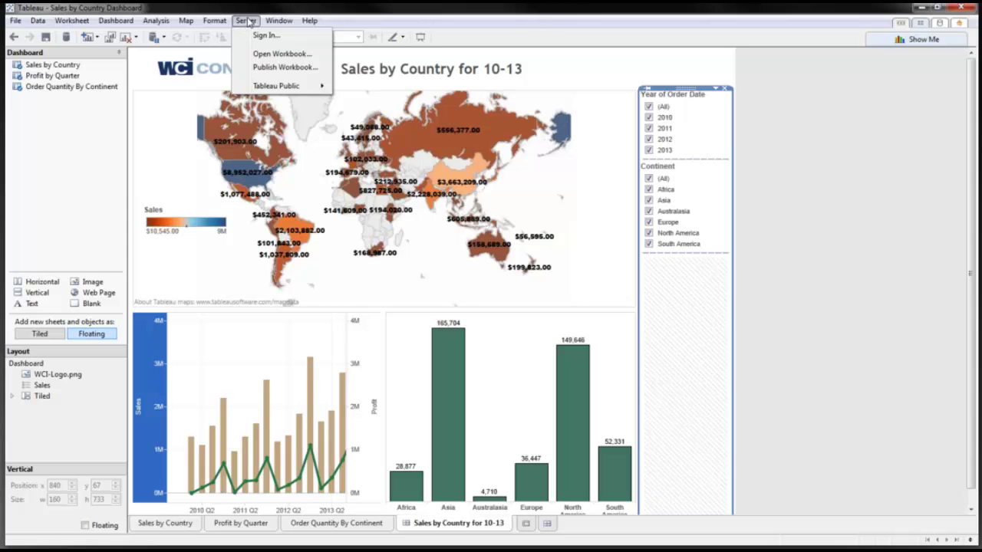
click(259, 68)
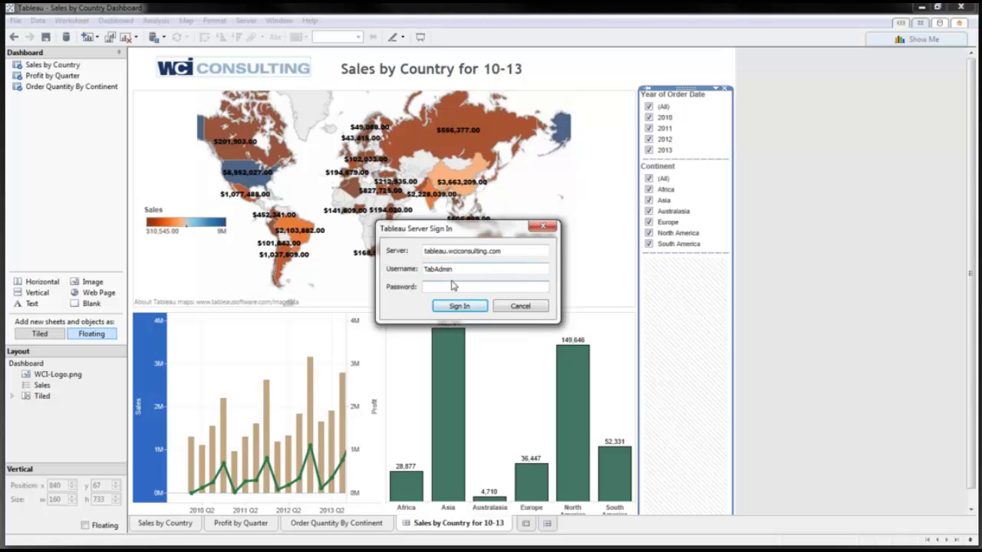
click(454, 286)
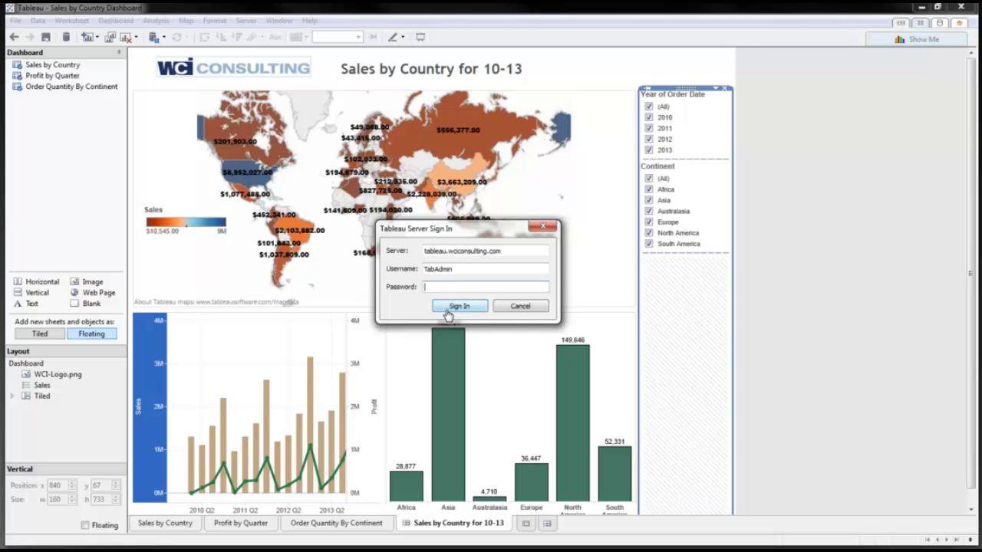